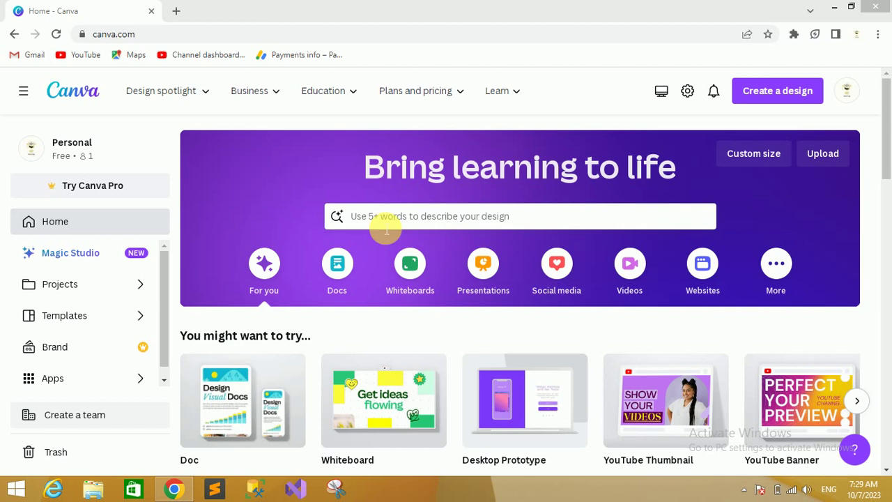
Search the template library for "website design" using the suggested search term
click(385, 227)
text(w)
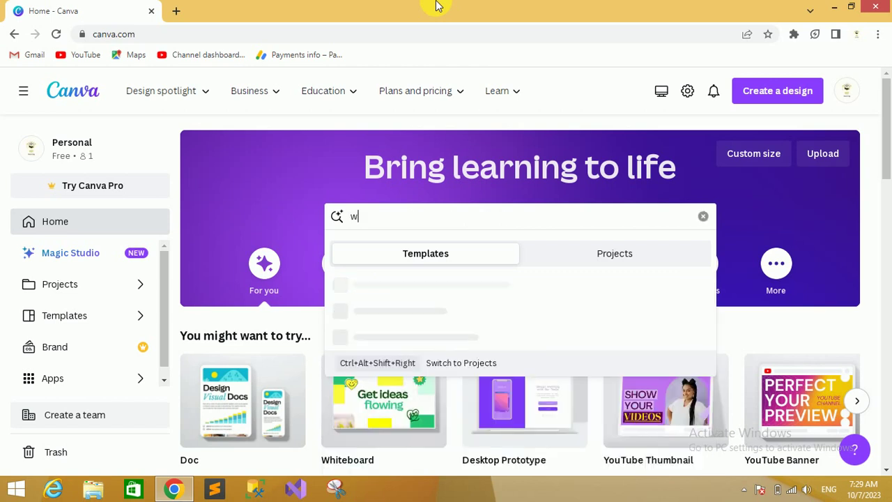
text(ebsite)
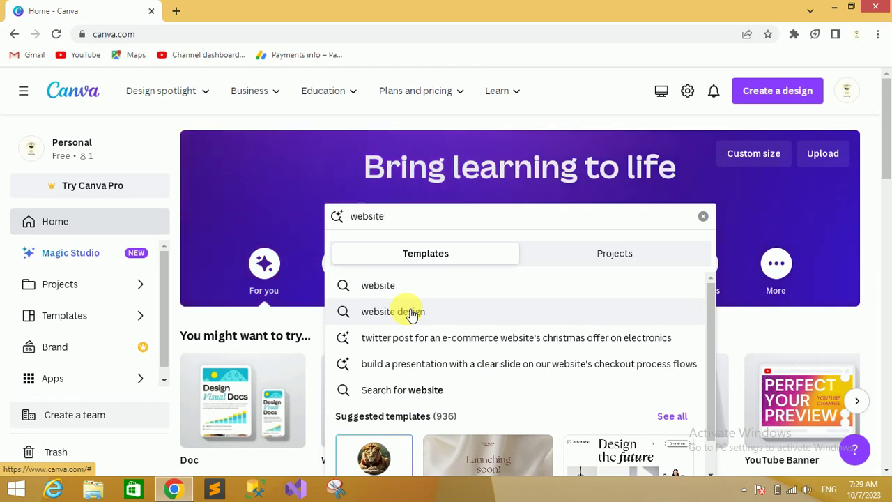
click(413, 313)
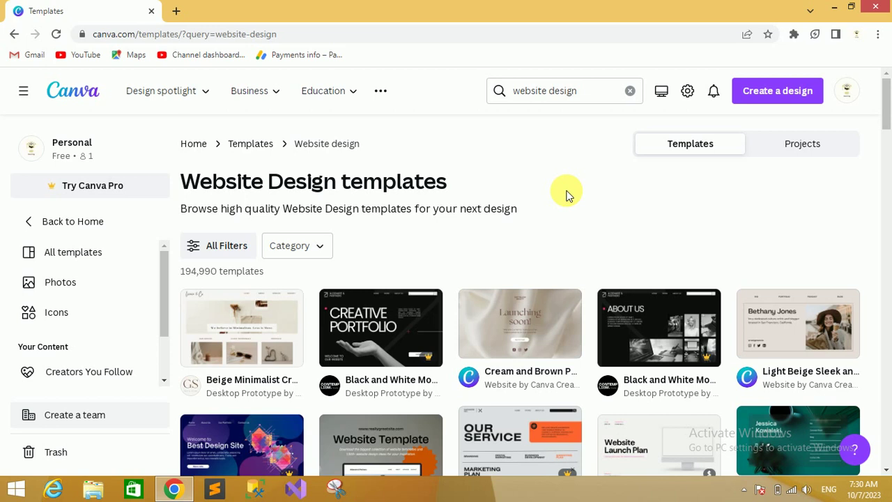
Open the Purple Modern Personal Portfolio Blog Desktop Prototype template for customizing and close the template listing page
drag(887, 105, 888, 218)
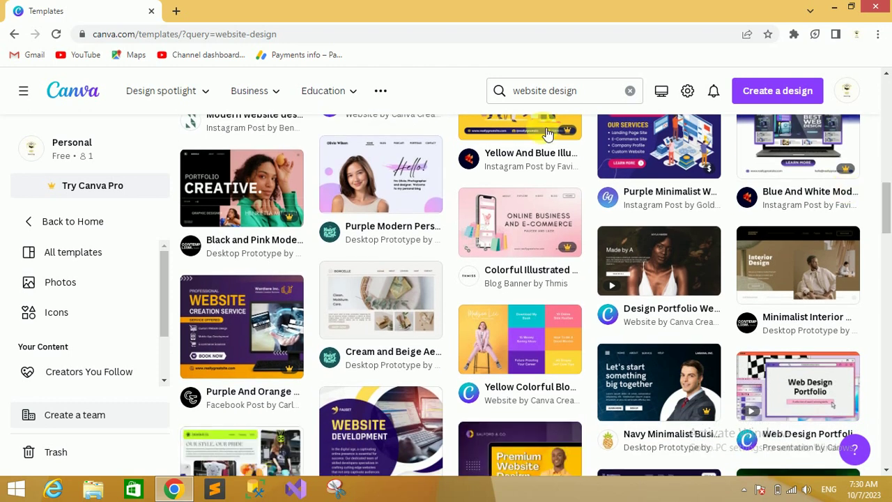
click(374, 181)
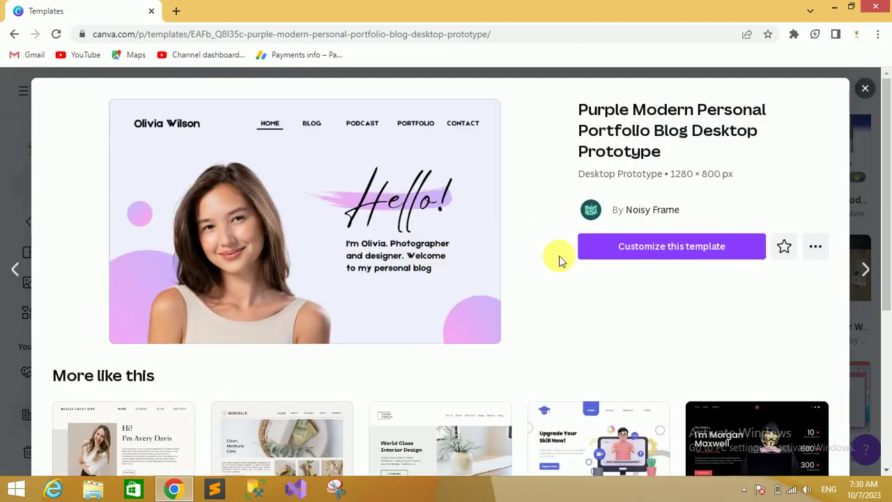
click(693, 253)
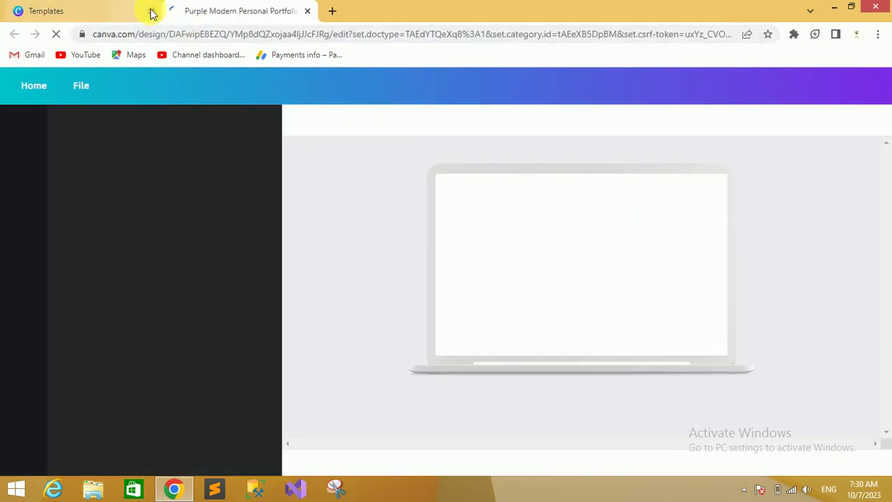
click(151, 11)
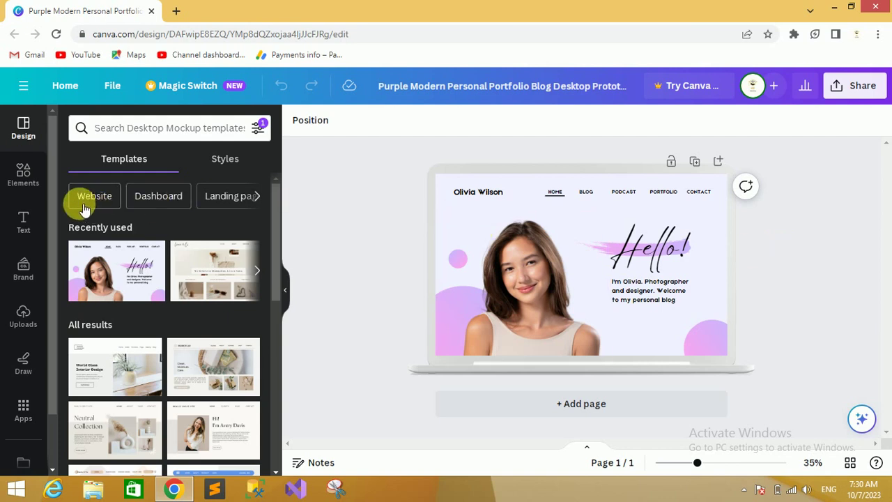
click(258, 197)
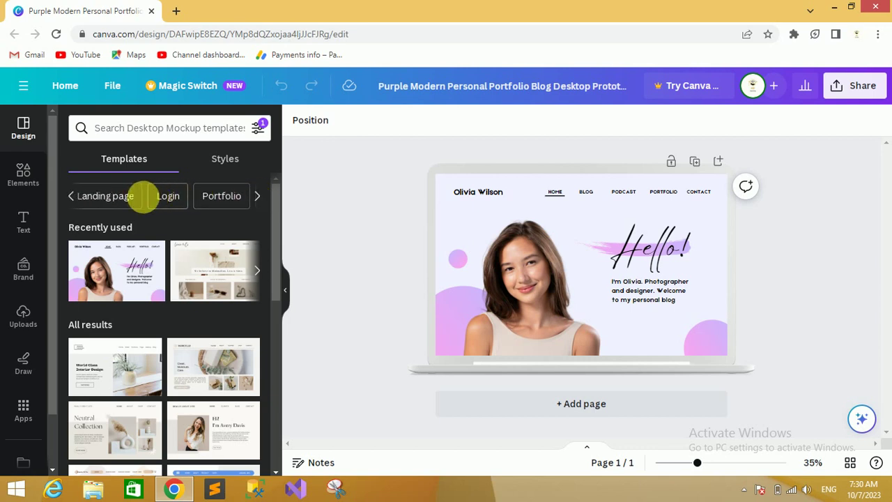
click(257, 197)
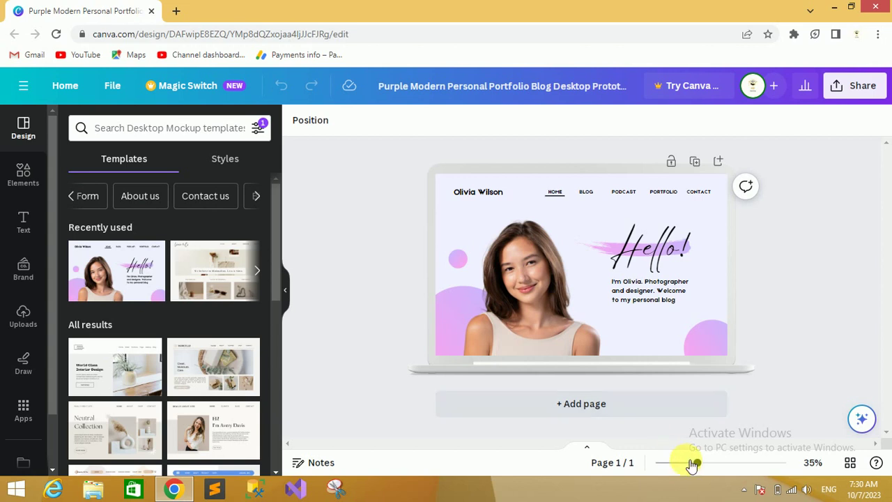
Replace the site name in the page header with "KST Learning"
click(715, 462)
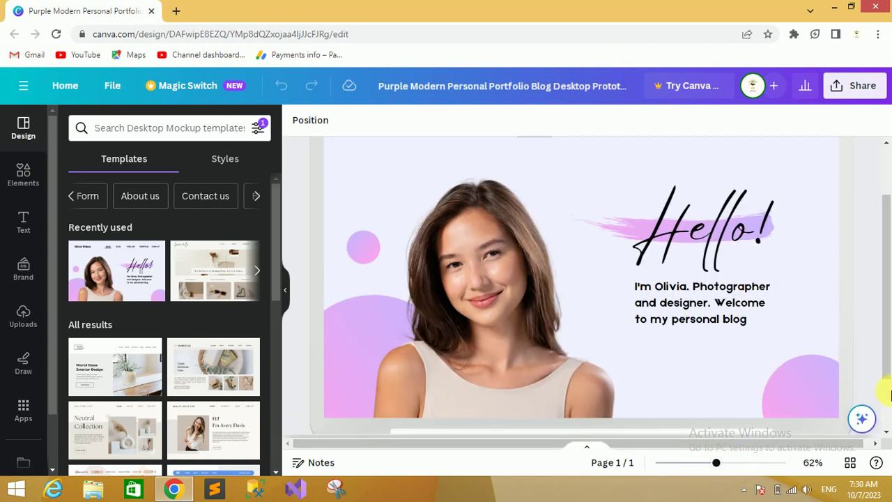
drag(887, 352, 884, 286)
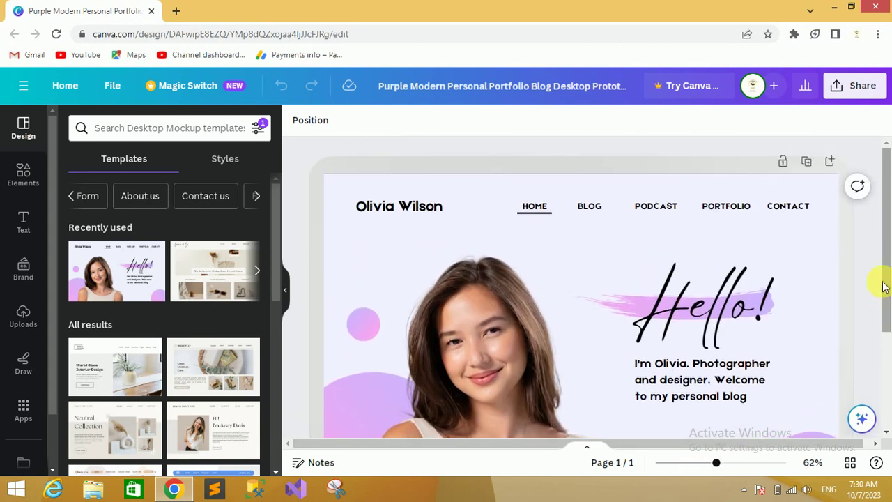
double_click(396, 207)
text(KST)
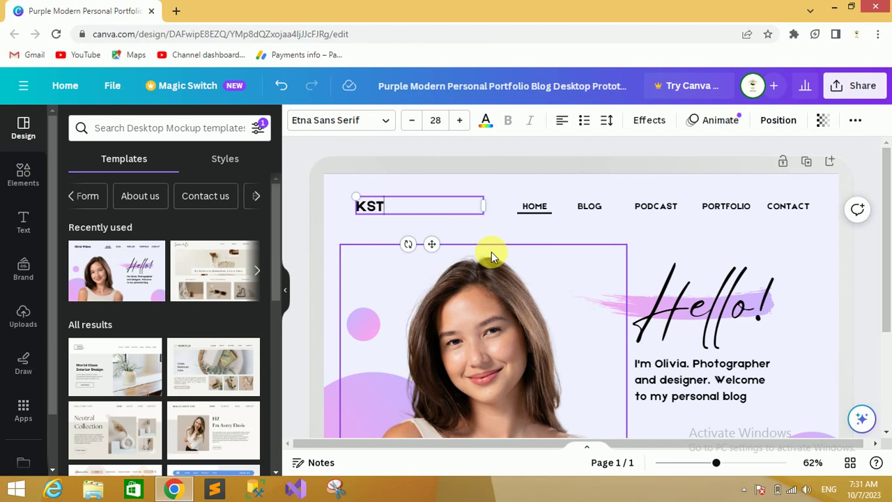
text(Learning)
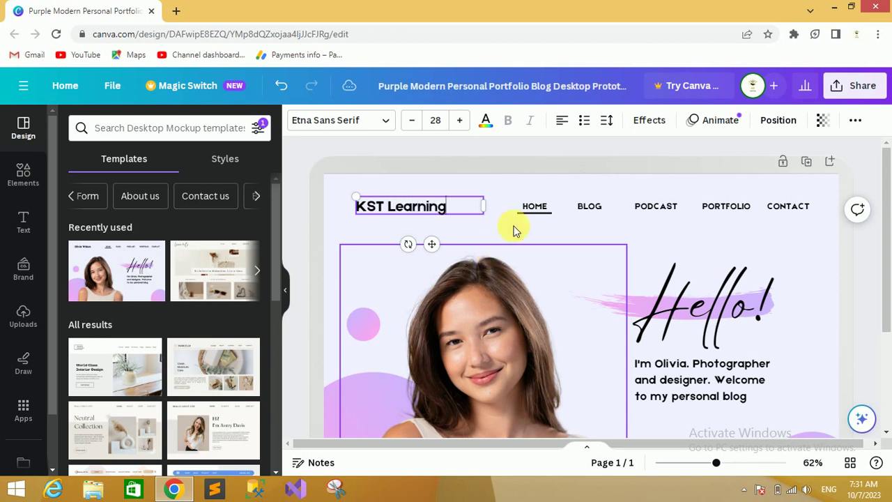
Rename the BLOG navigation item to "ABOUT" and the PODCAST item to "SERVICE"
double_click(592, 211)
text(ABOUT)
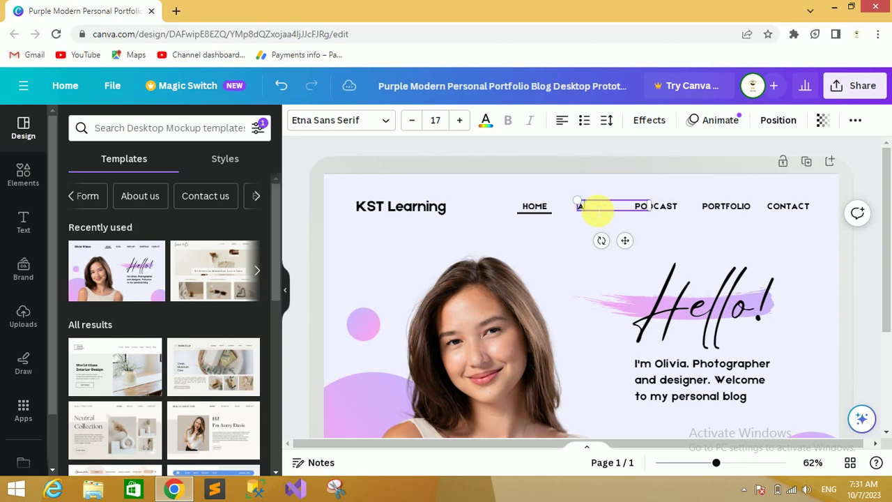
double_click(663, 207)
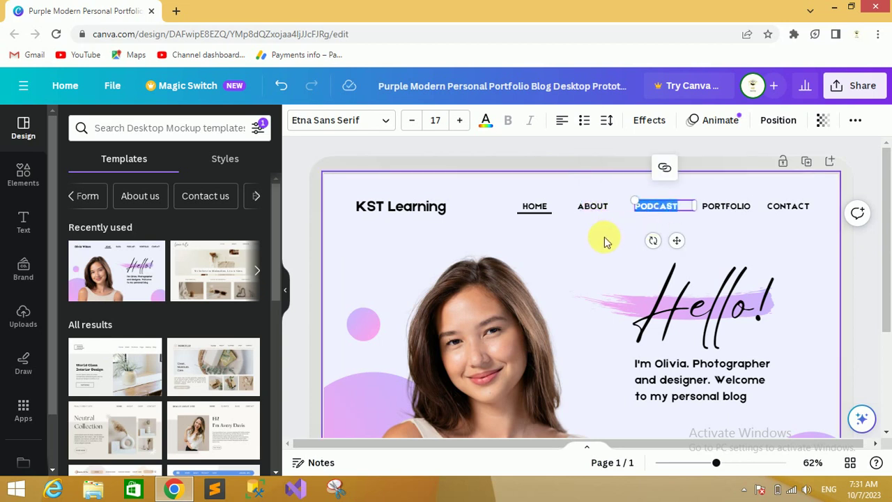
text(SERVICE)
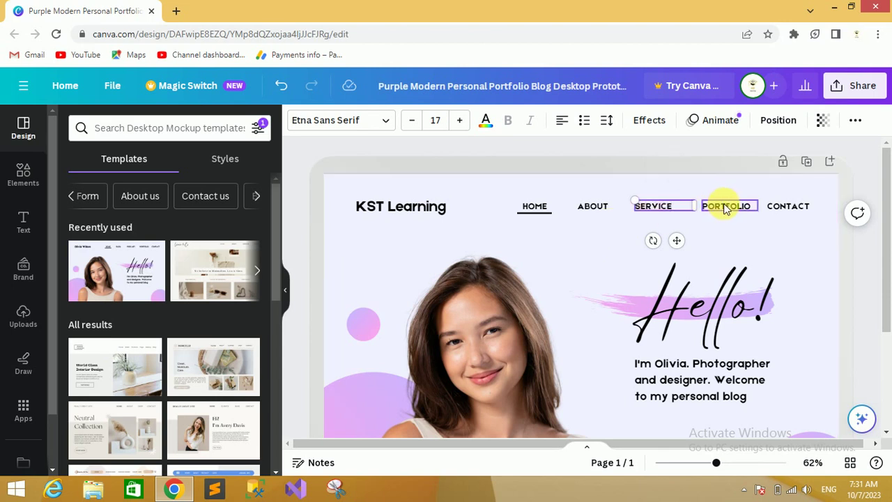
click(858, 262)
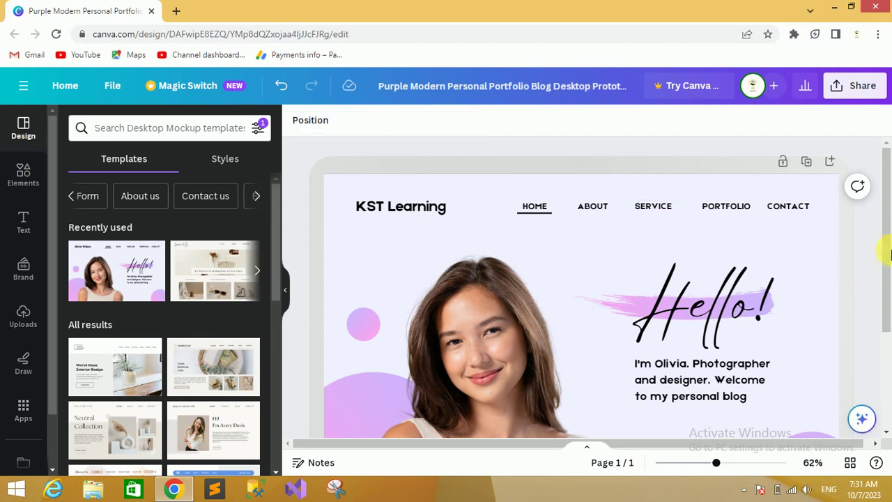
Replace the script heading "Hello!" with "join out"
scroll(888, 254, down, 1)
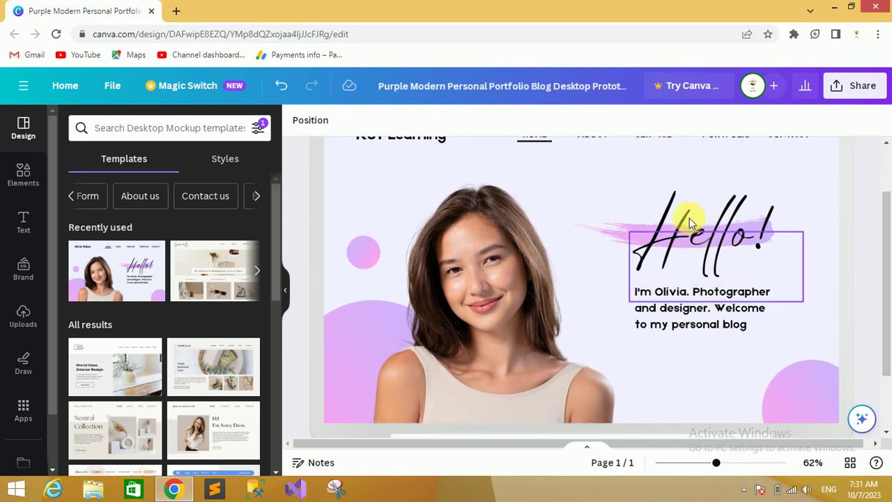
click(725, 221)
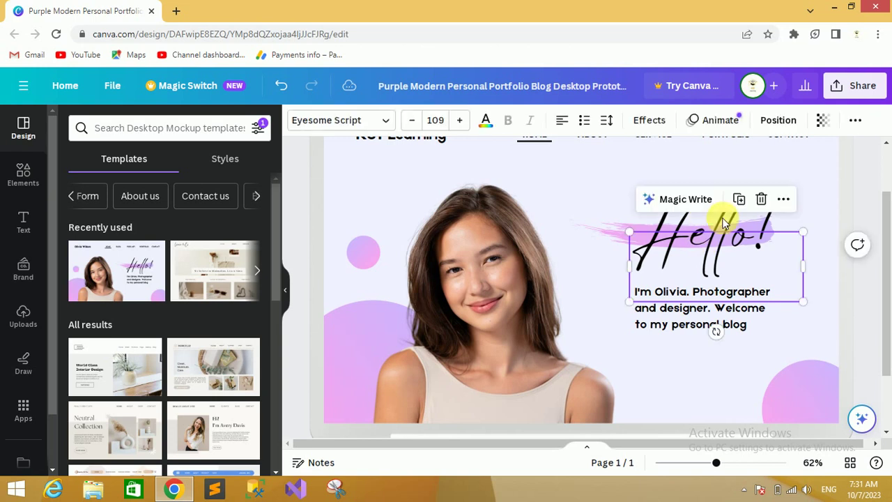
click(724, 222)
click(803, 215)
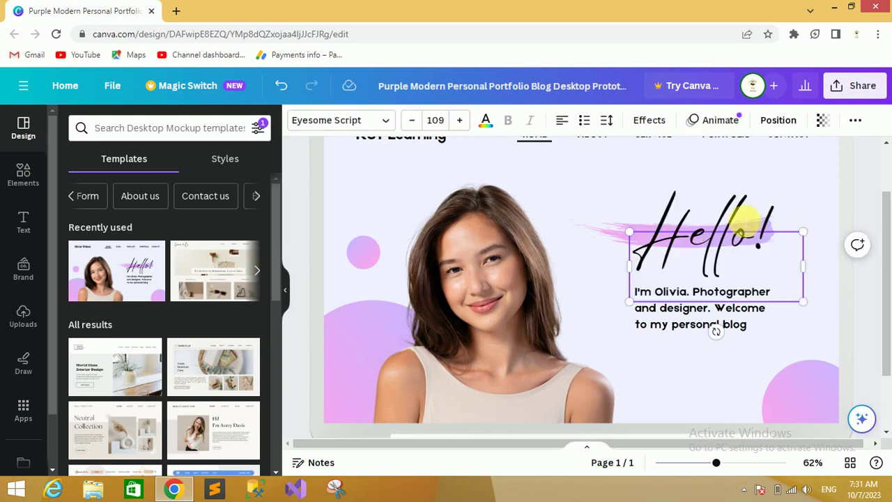
click(786, 222)
key(BackSpace)
key(BackSpace)
key(BackSpace)
key(BackSpace)
key(BackSpace)
key(BackSpace)
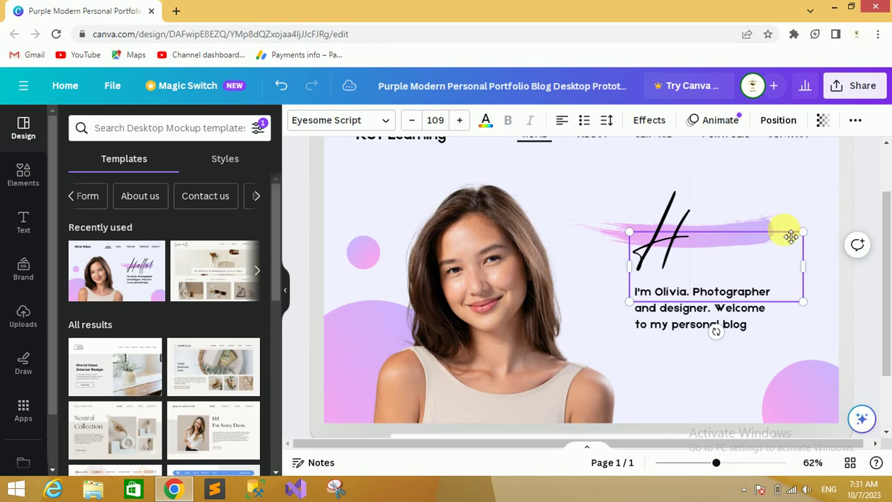
text(join)
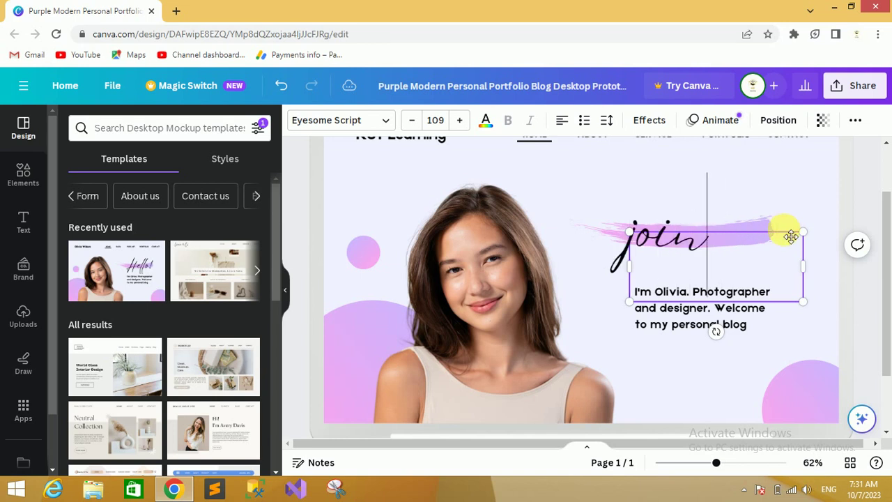
text( ou)
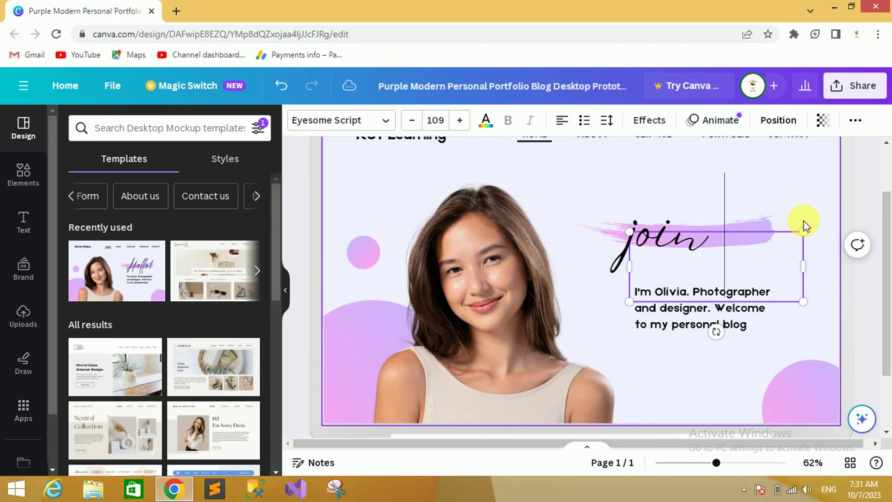
text(t)
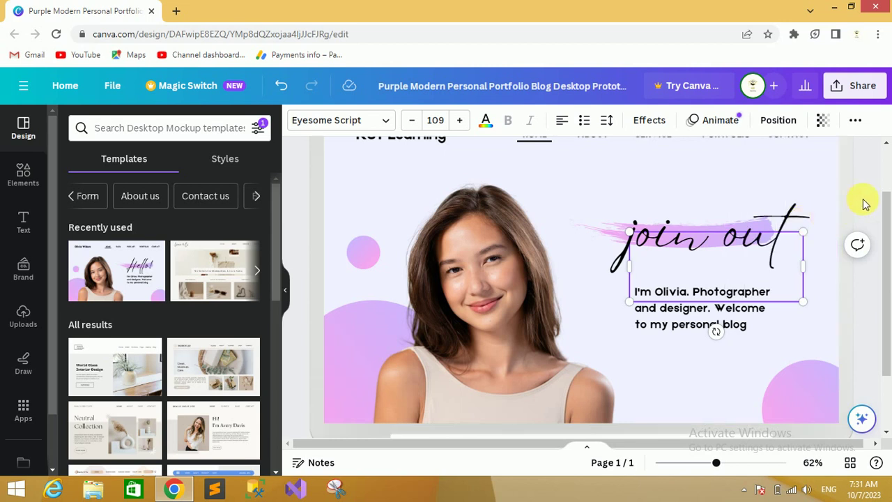
click(861, 201)
Rewrite the paragraph under the heading as "My Name is" plus the owner's name, followed by "I am a Programmer & Web Developer."
double_click(722, 312)
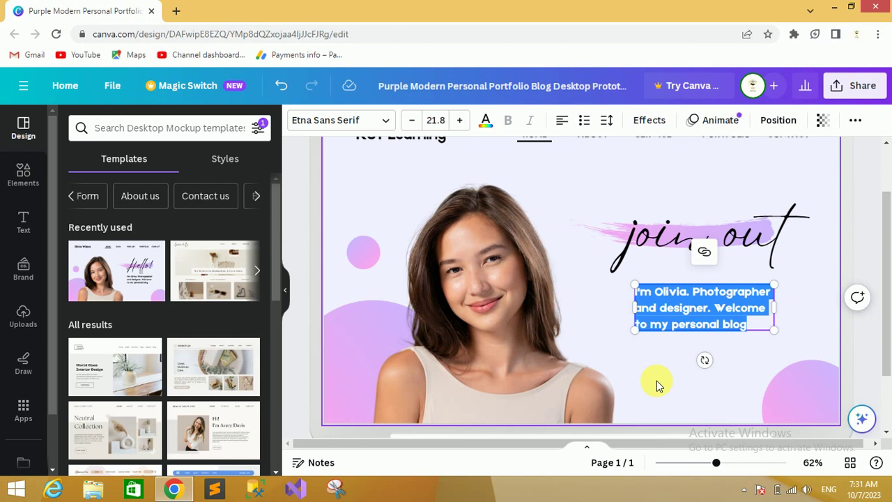
key(BackSpace)
text(I am)
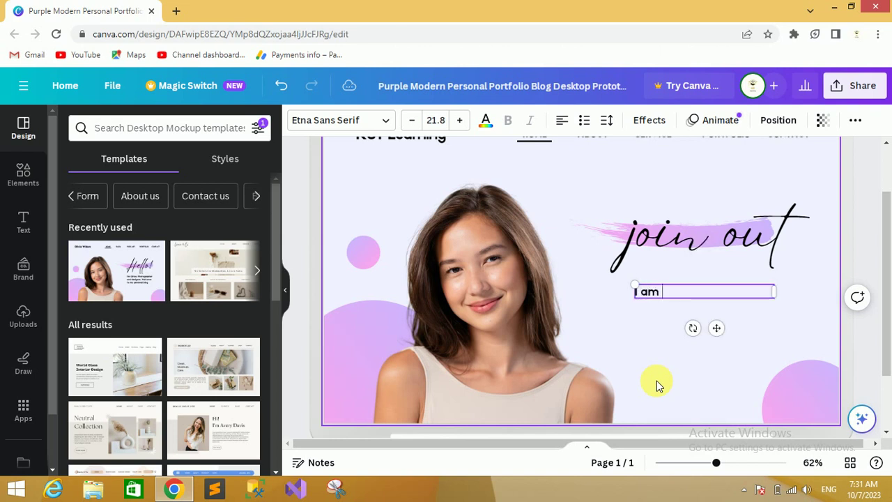
key(BackSpace)
key(BackSpace)
key(BackSpace)
key(BackSpace)
key(BackSpace)
text(My Name is Khi)
key(BackSpace)
key(BackSpace)
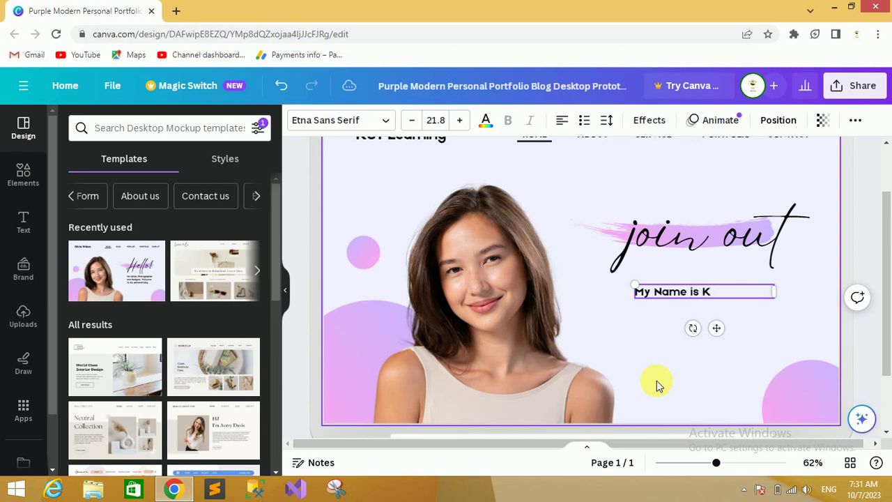
key(BackSpace)
text(Rumzy. I am)
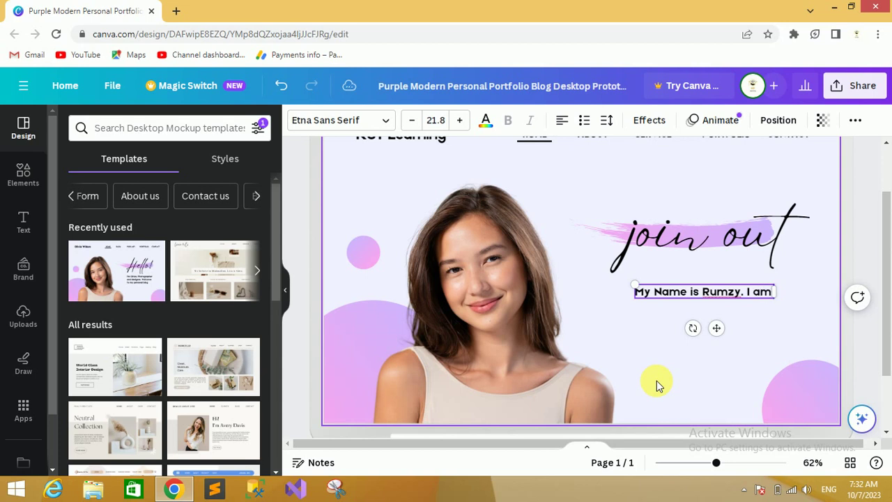
text( a Progr)
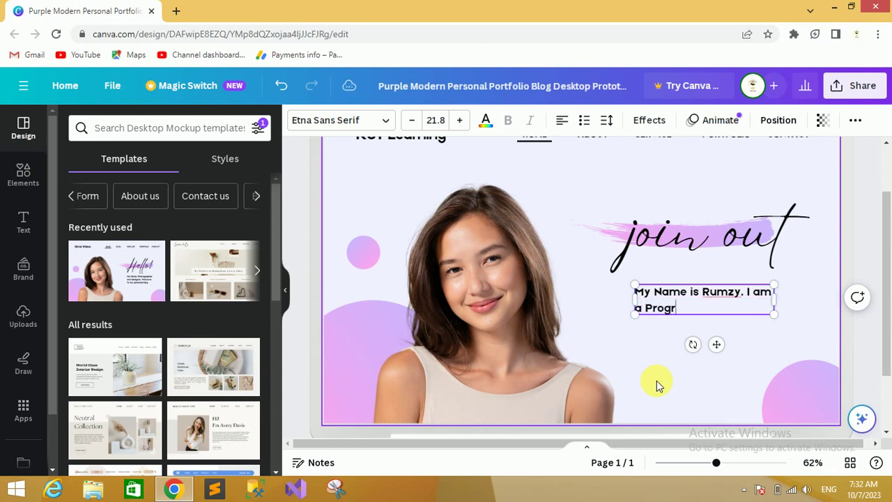
text(ammer & We)
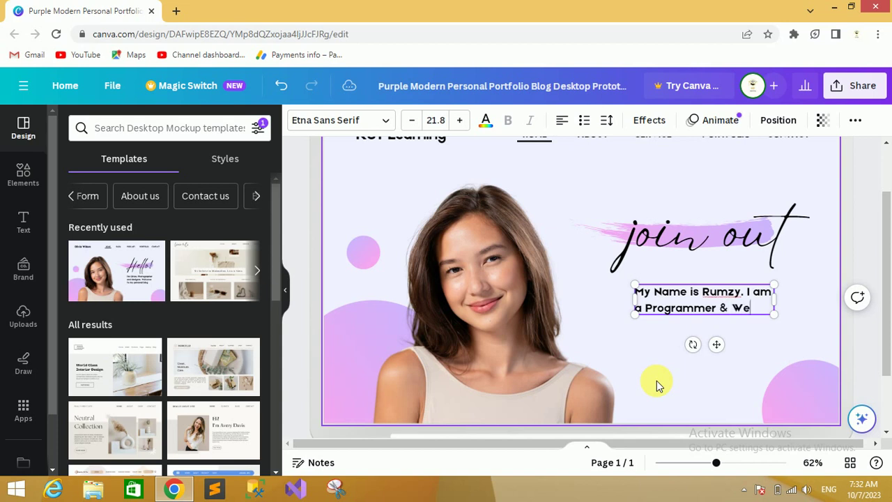
text(b Develop)
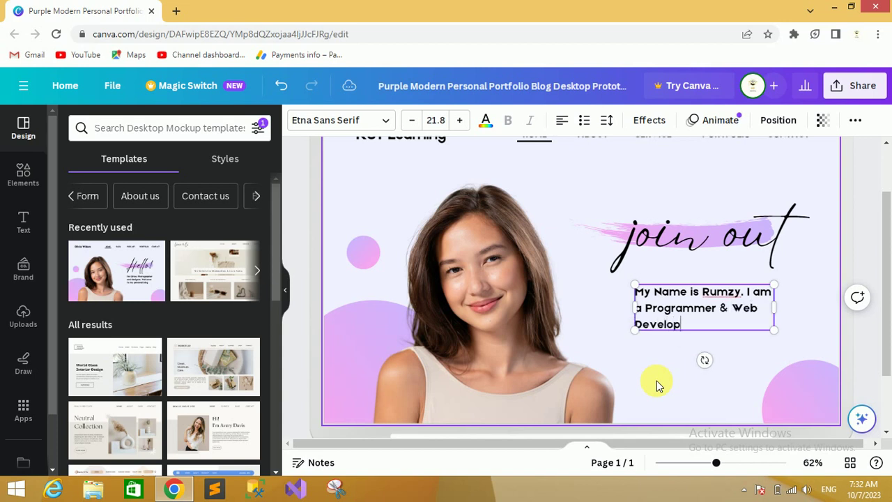
text(er.)
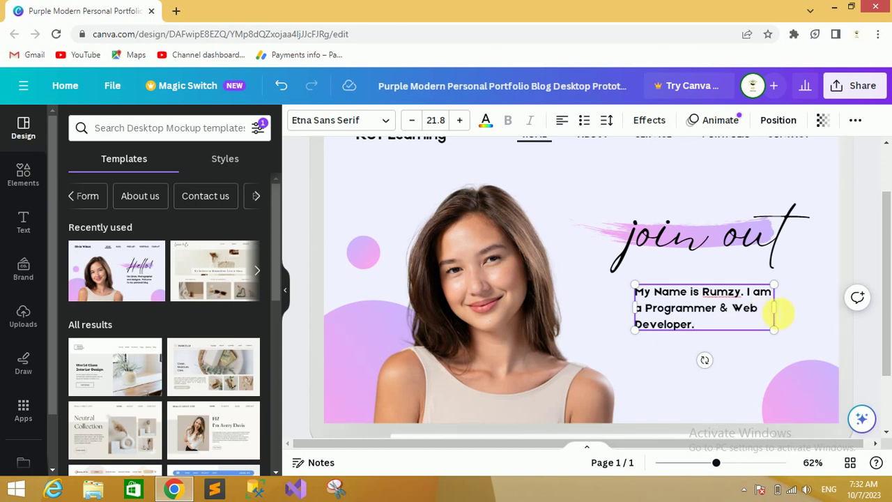
Change the script heading's second word so that it reads "join us"
click(785, 227)
double_click(786, 227)
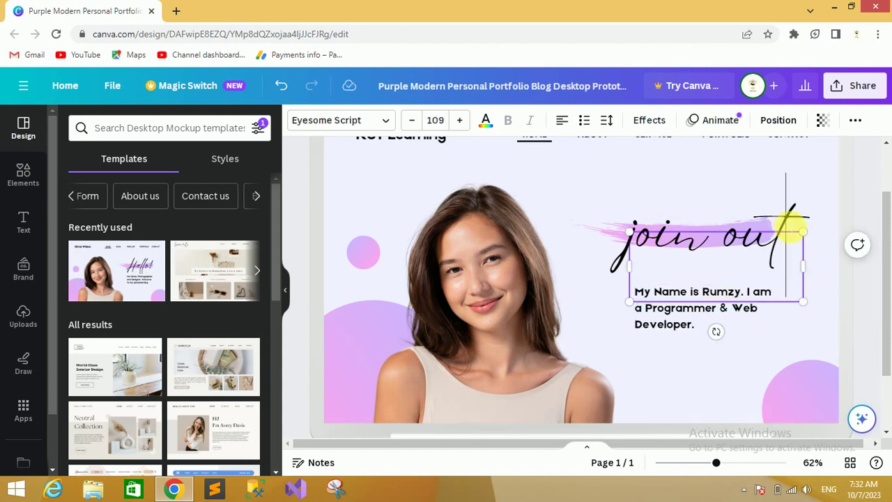
key(BackSpace)
key(BackSpace)
key(BackSpace)
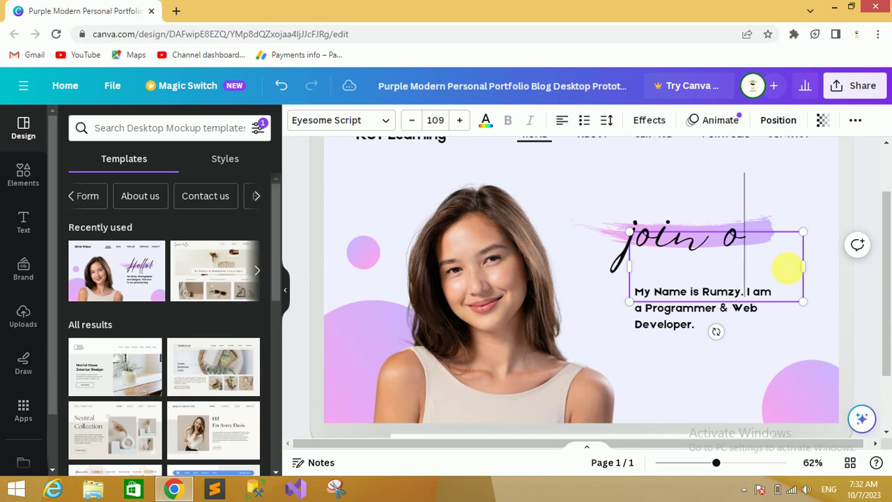
text(us)
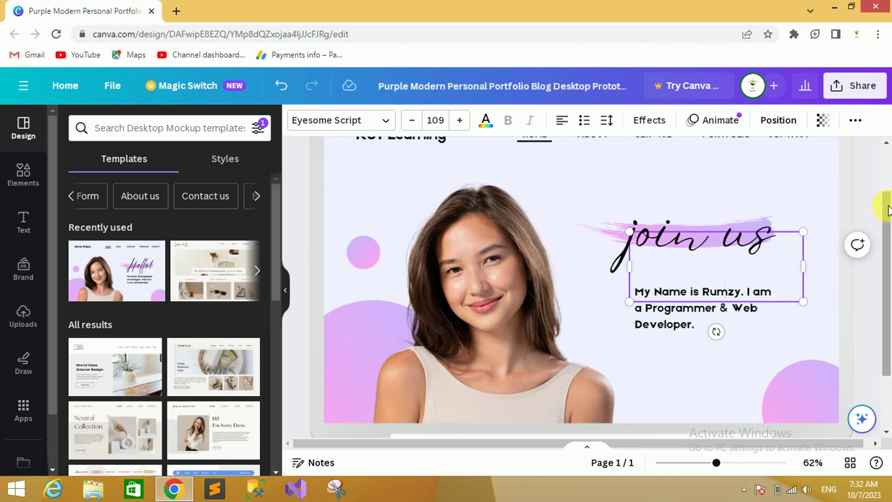
Check the uploaded images and review the customized page from its navigation bar down to the base of the laptop frame
click(816, 239)
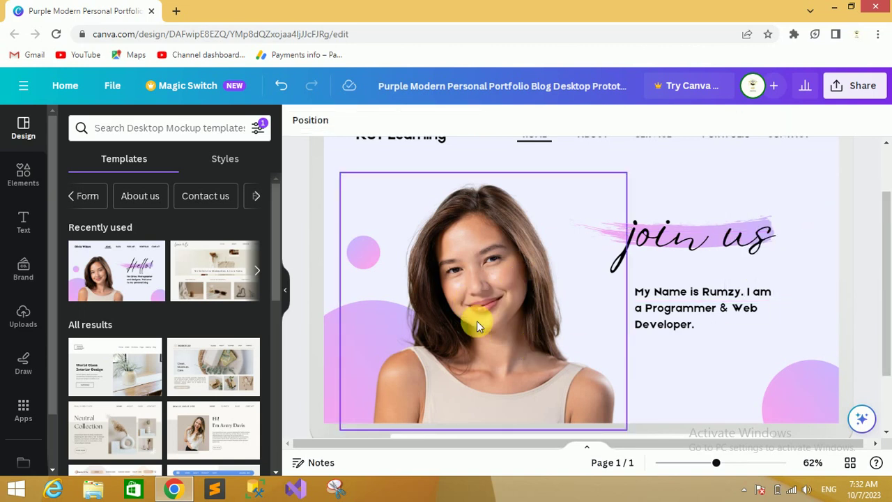
click(23, 313)
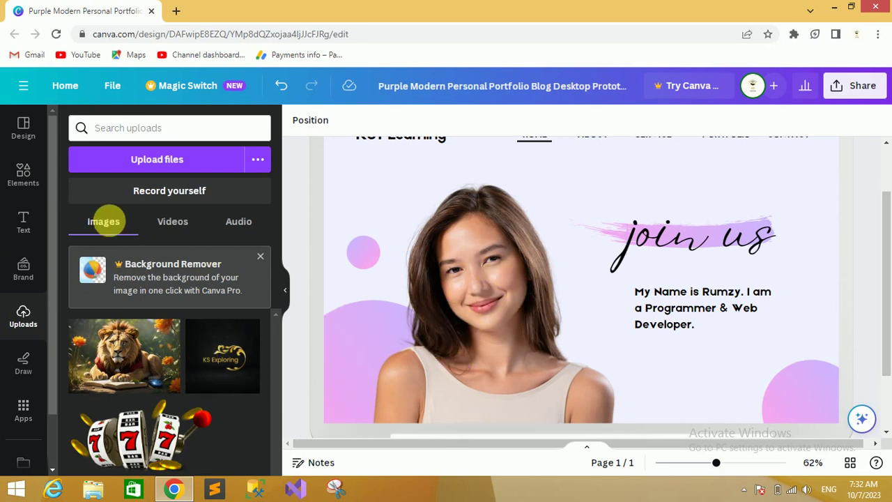
click(28, 124)
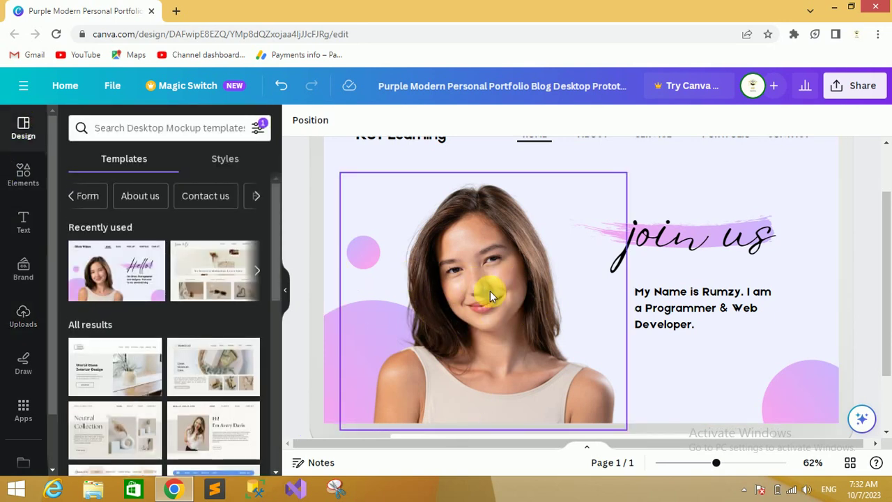
scroll(884, 290, up, 1)
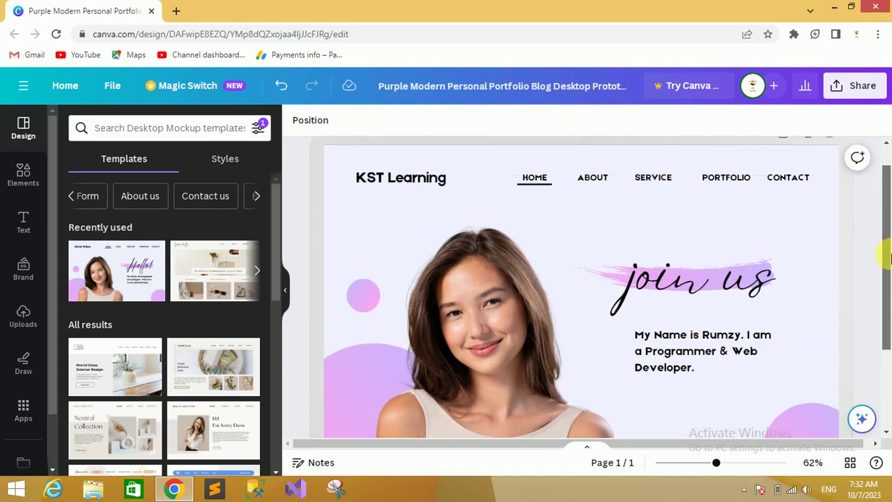
scroll(884, 285, down, 2)
scroll(888, 275, up, 1)
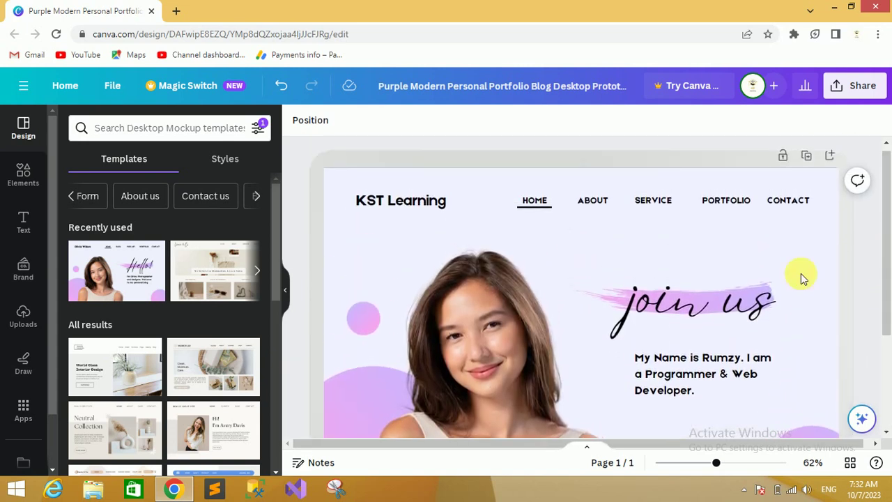
scroll(885, 286, down, 1)
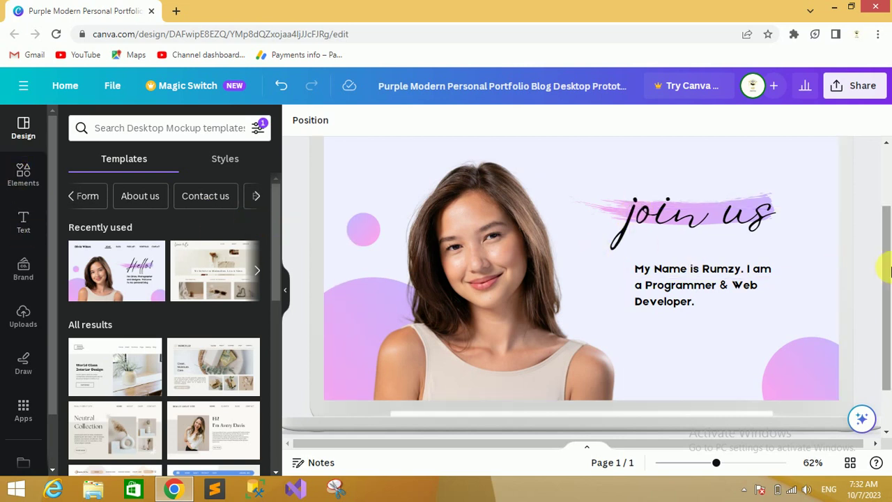
scroll(886, 269, up, 1)
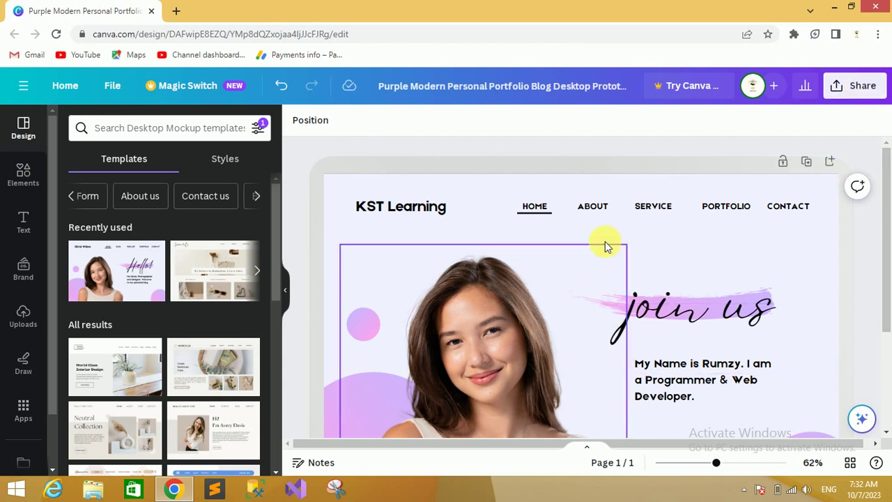
View the design's download options with PNG as the file type, leave them without exporting, and dismiss the low-battery notice
click(861, 85)
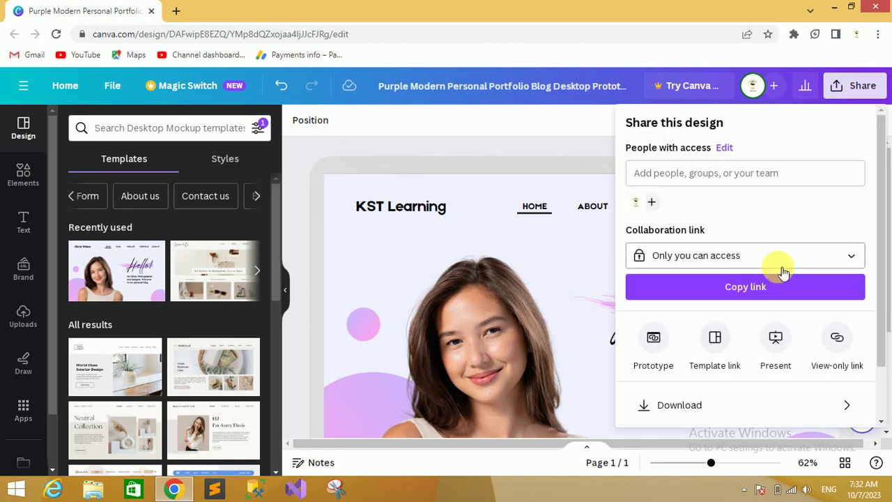
click(707, 408)
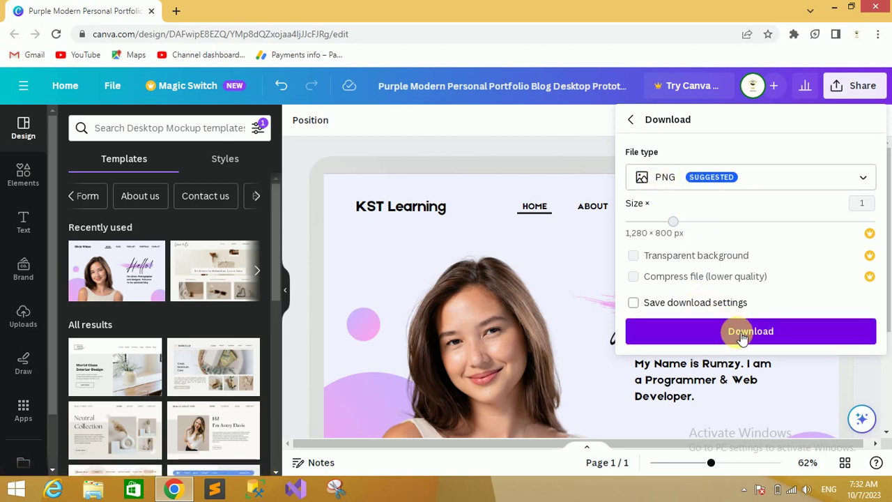
click(468, 139)
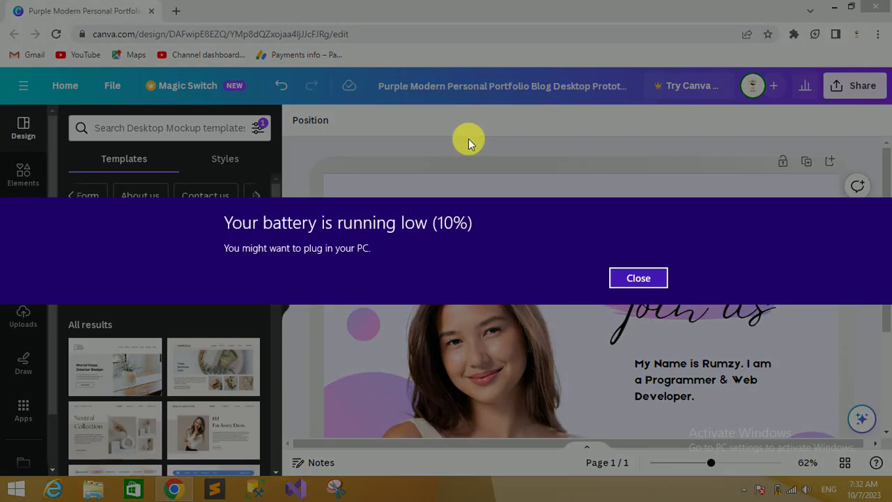
click(635, 278)
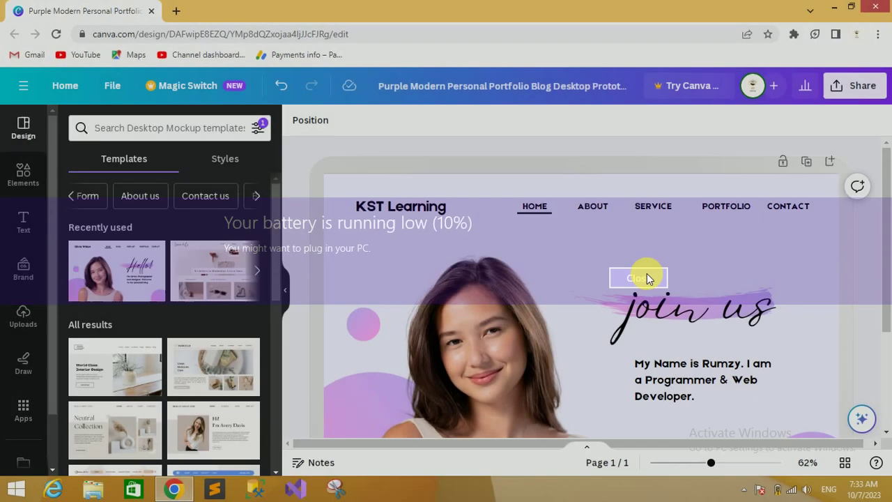